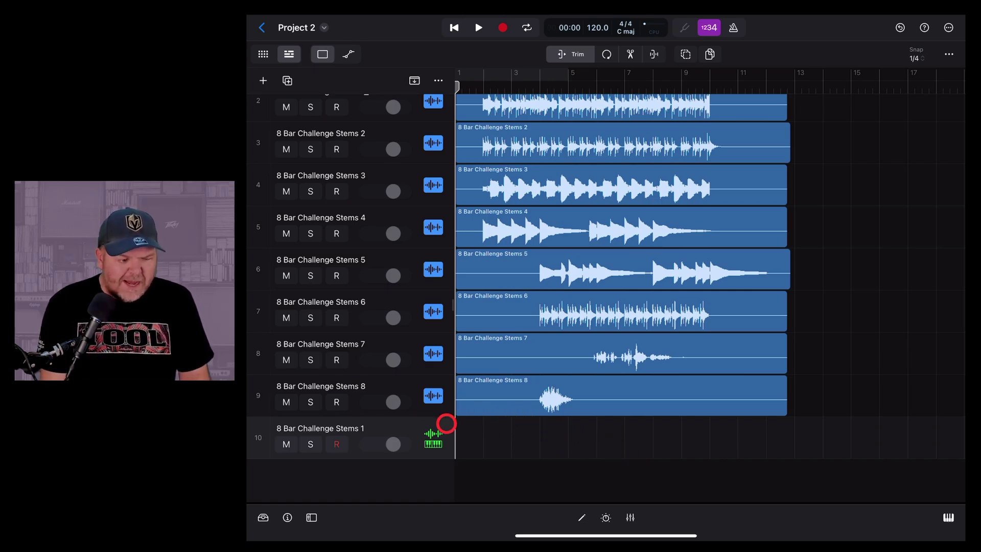
Open the browser's Loops collection and search for 'bass' to list bass loops
{"action": "left_click", "coordinate": [263, 519]}
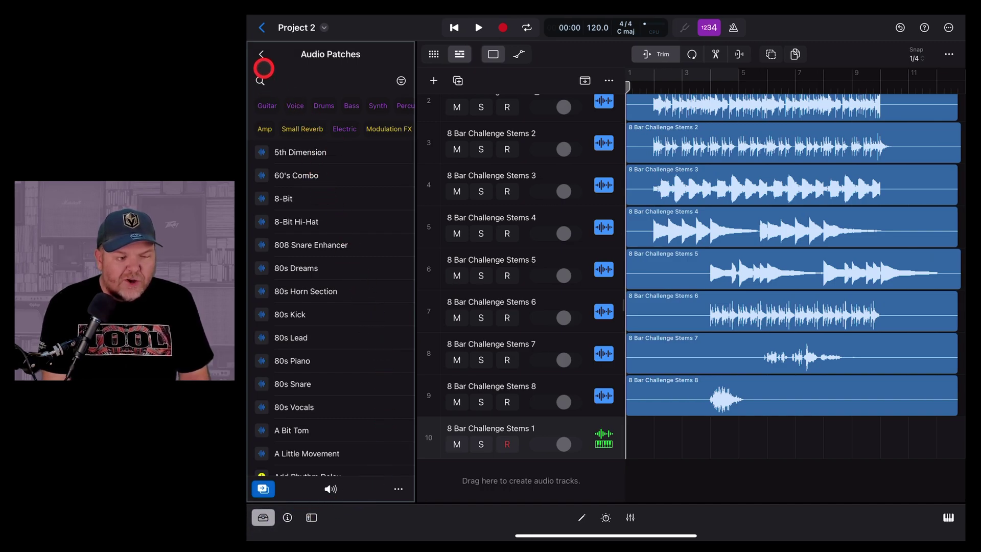
{"action": "left_click", "coordinate": [261, 54]}
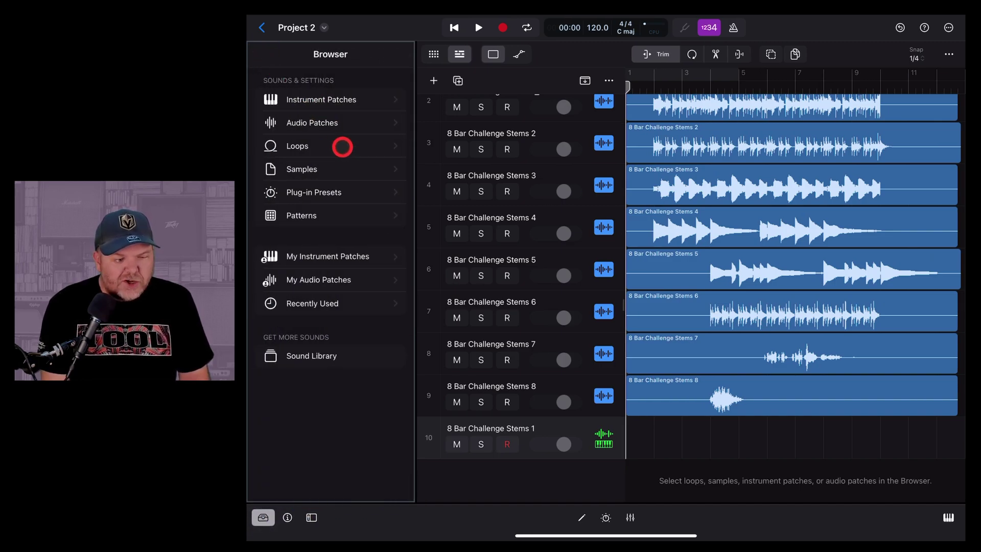
{"action": "left_click", "coordinate": [341, 146]}
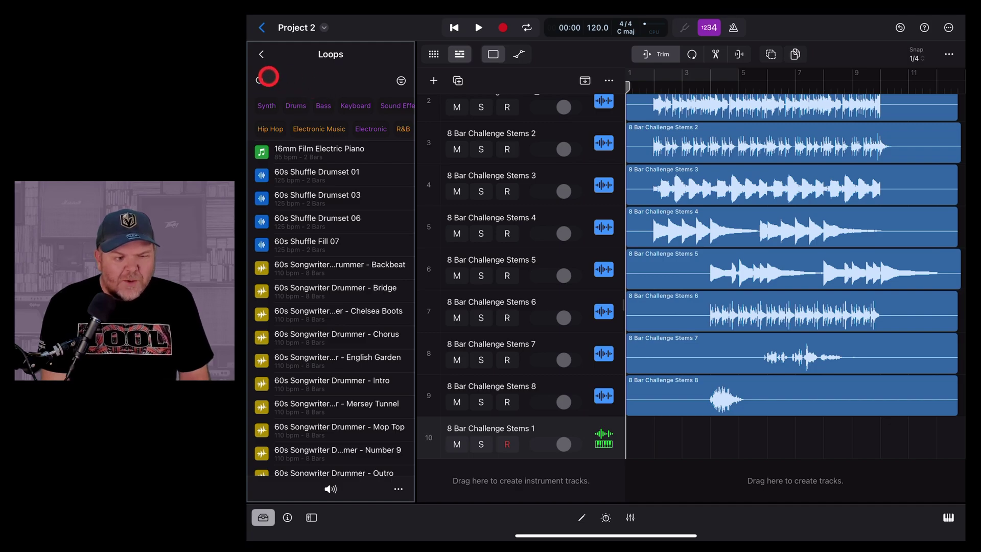
{"action": "left_click", "coordinate": [259, 80]}
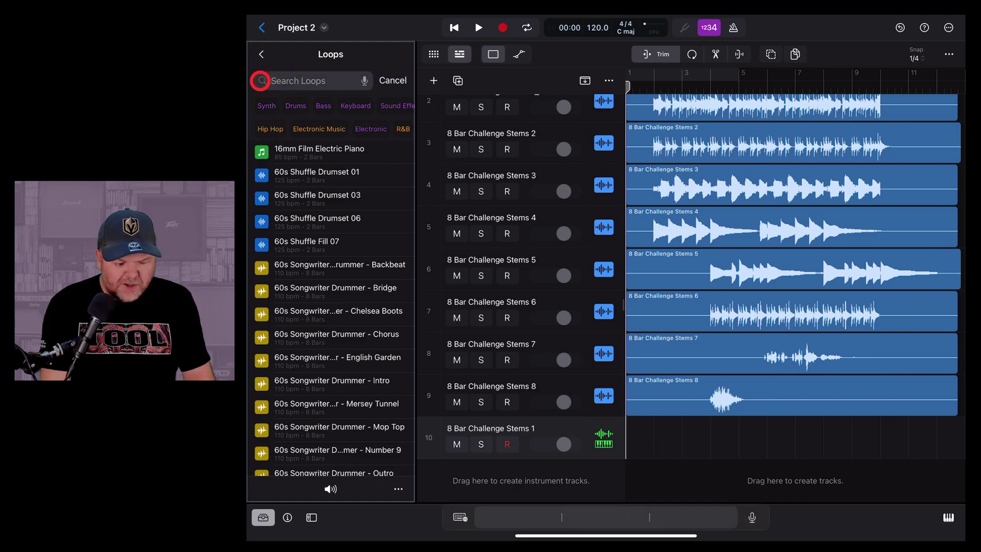
{"action": "type", "text": "bass"}
{"action": "key", "text": "Return"}
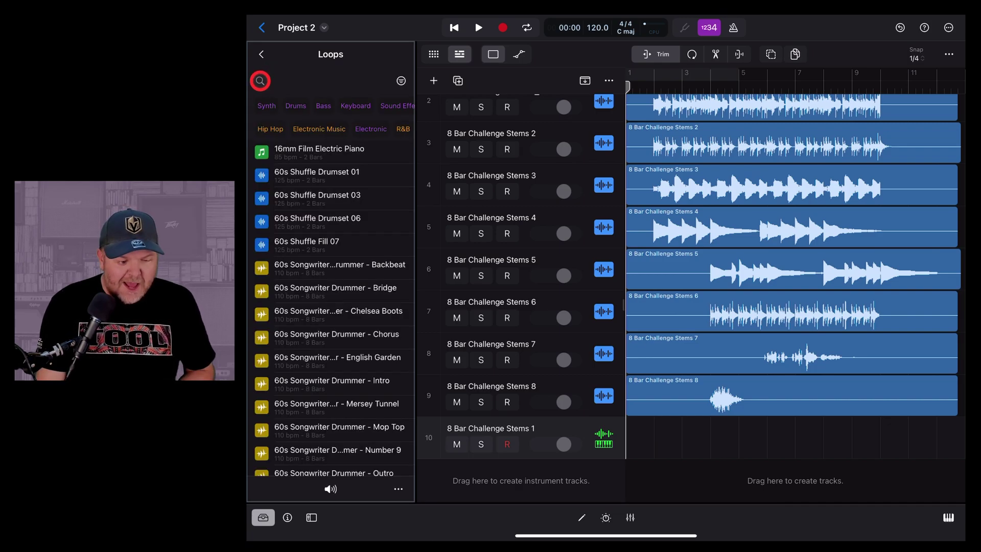
{"action": "scroll", "coordinate": [315, 236], "scroll_direction": "down", "scroll_amount": 1}
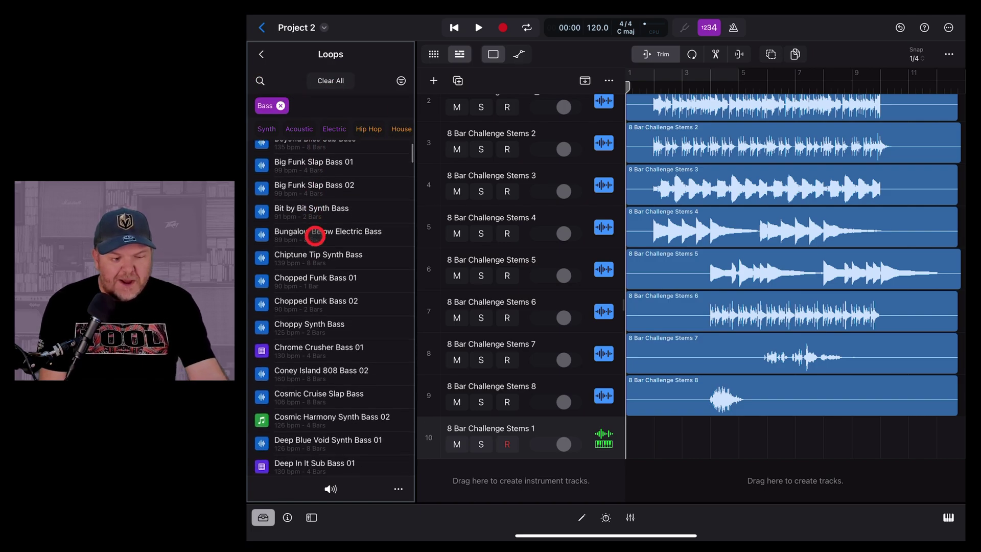
{"action": "left_click", "coordinate": [315, 235]}
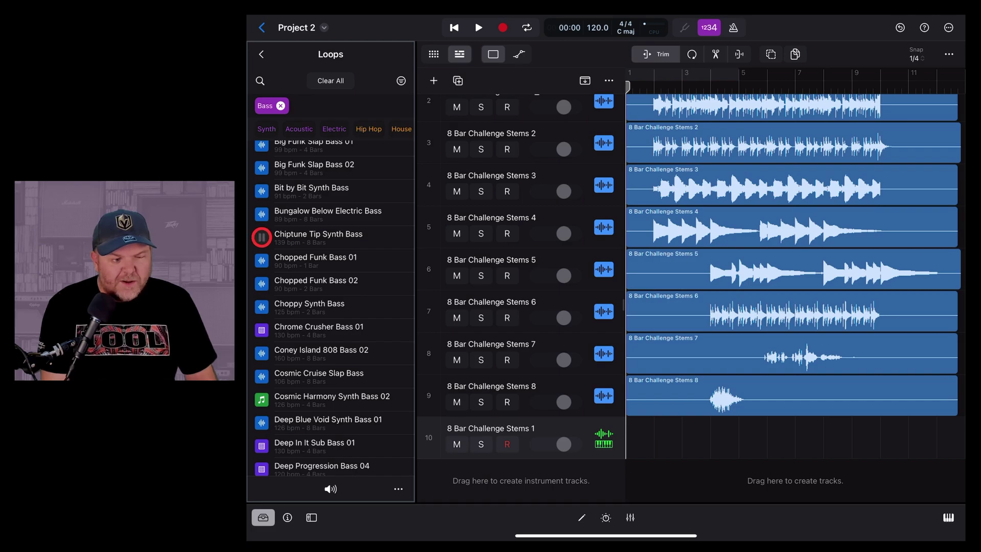
{"action": "left_click", "coordinate": [262, 237]}
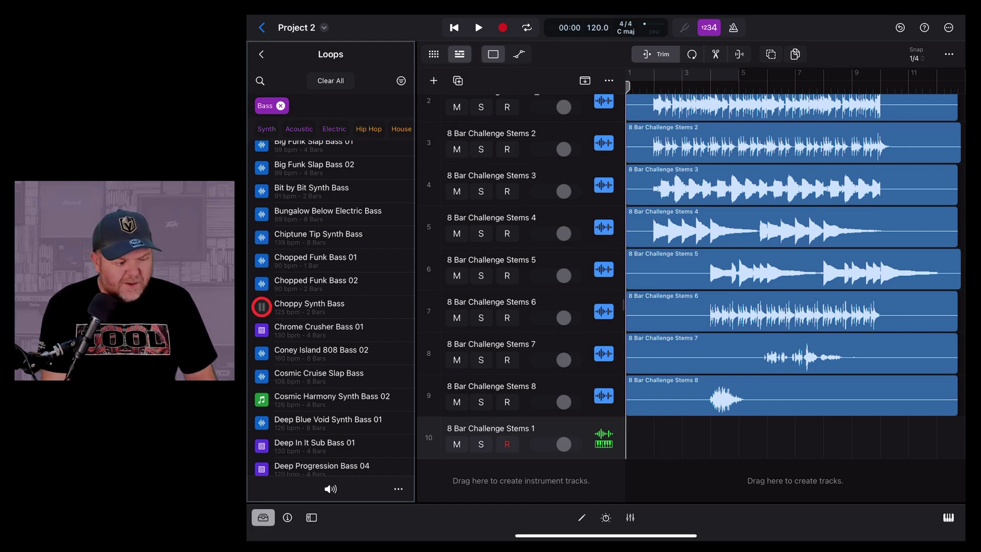
{"action": "left_click", "coordinate": [261, 306]}
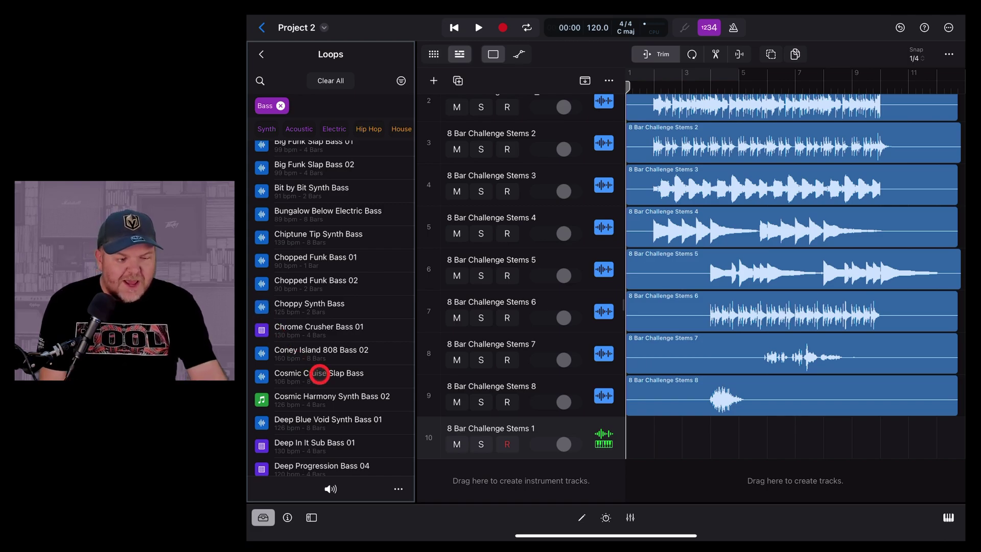
{"action": "scroll", "coordinate": [317, 374], "scroll_direction": "down", "scroll_amount": 5}
{"action": "scroll", "coordinate": [317, 373], "scroll_direction": "down", "scroll_amount": 5}
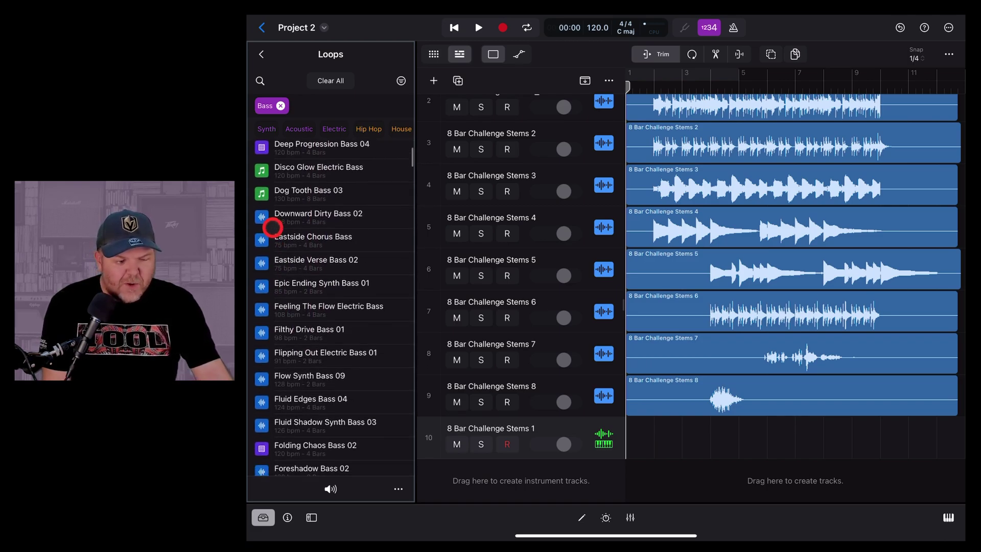
{"action": "left_click", "coordinate": [267, 227]}
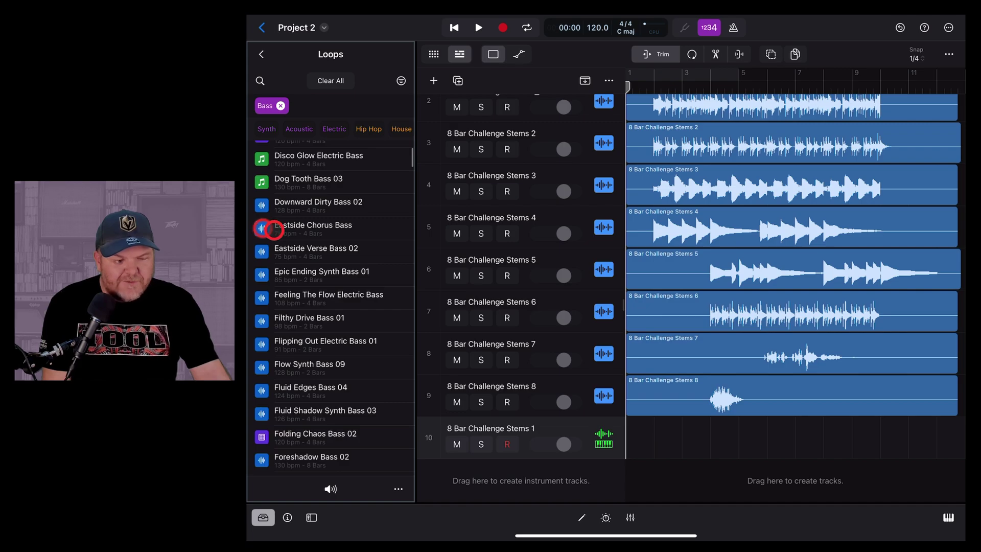
{"action": "left_click", "coordinate": [340, 239]}
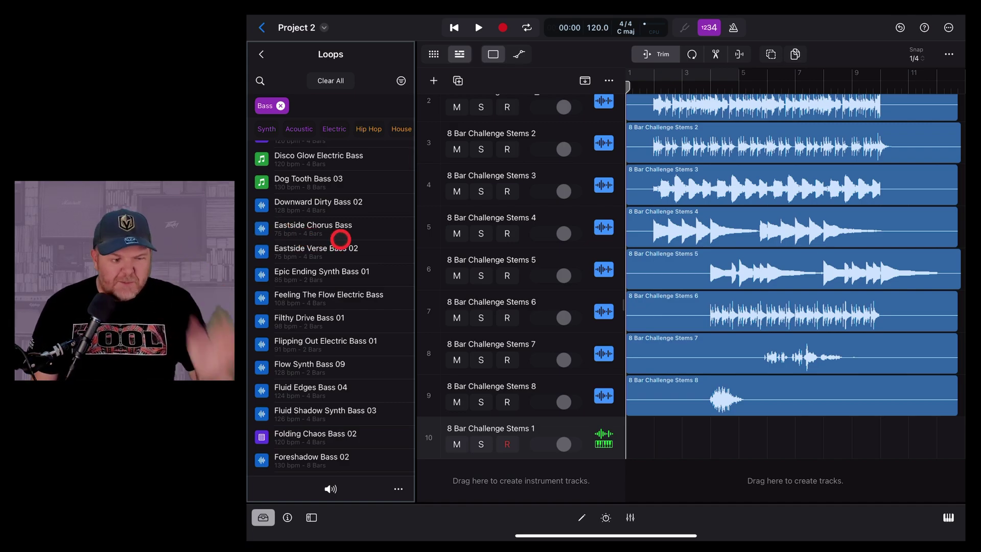
{"action": "left_click", "coordinate": [262, 229]}
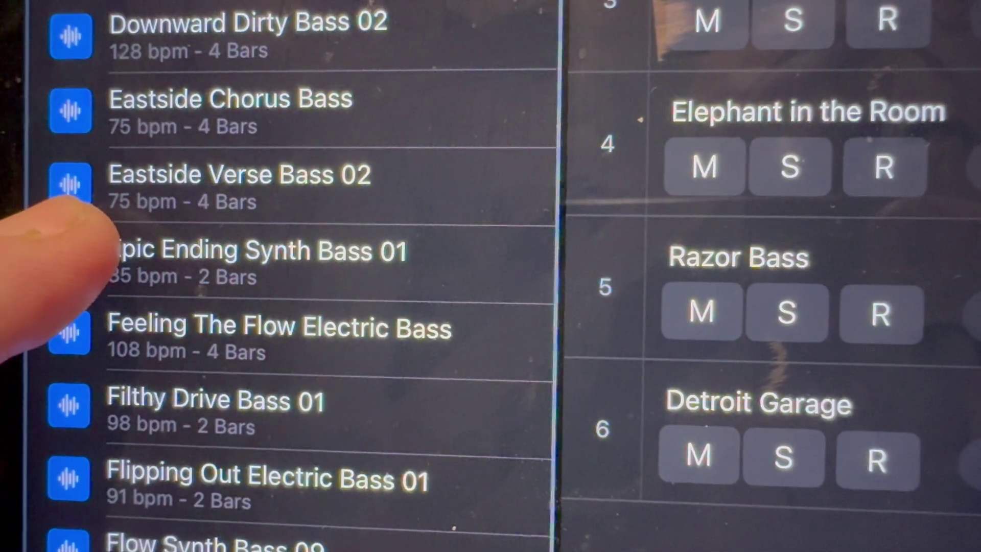
{"action": "left_click", "coordinate": [69, 259]}
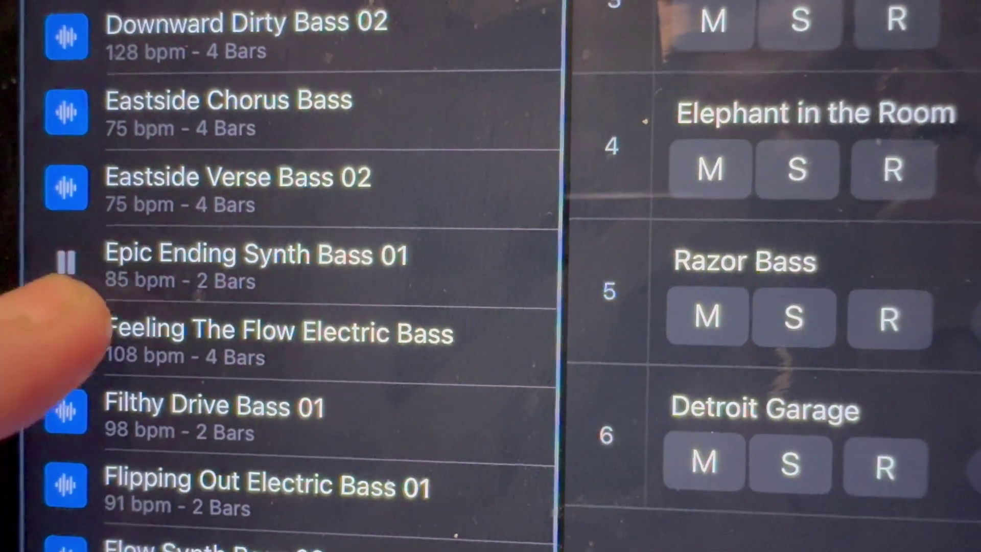
{"action": "left_click", "coordinate": [69, 331]}
{"action": "left_click", "coordinate": [69, 400]}
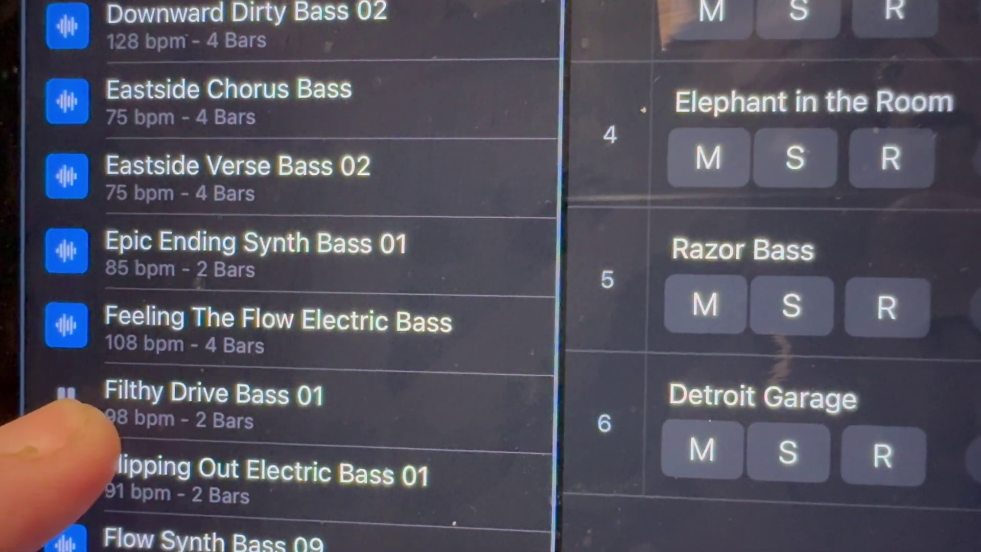
{"action": "left_click", "coordinate": [69, 469]}
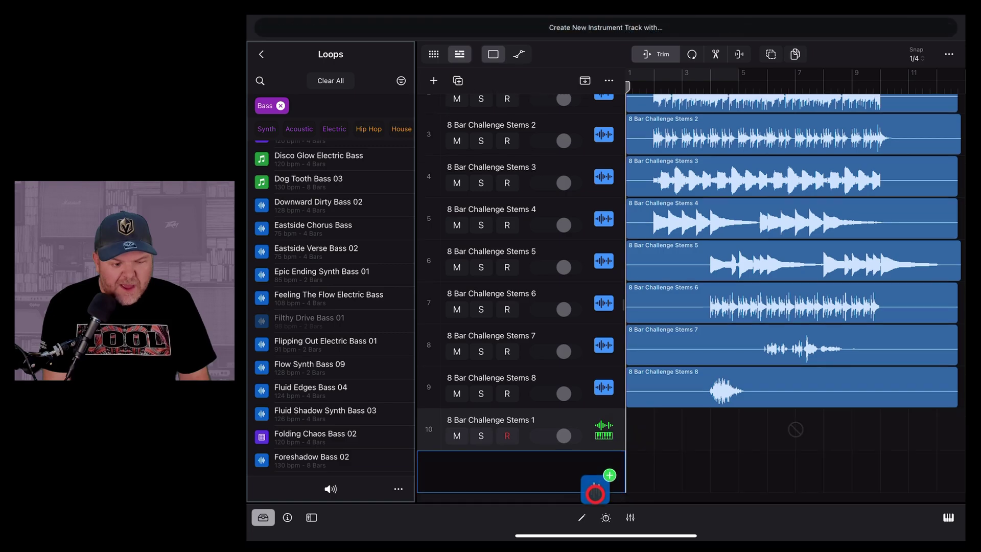
{"action": "left_click_drag", "start_coordinate": [309, 319], "coordinate": [605, 448]}
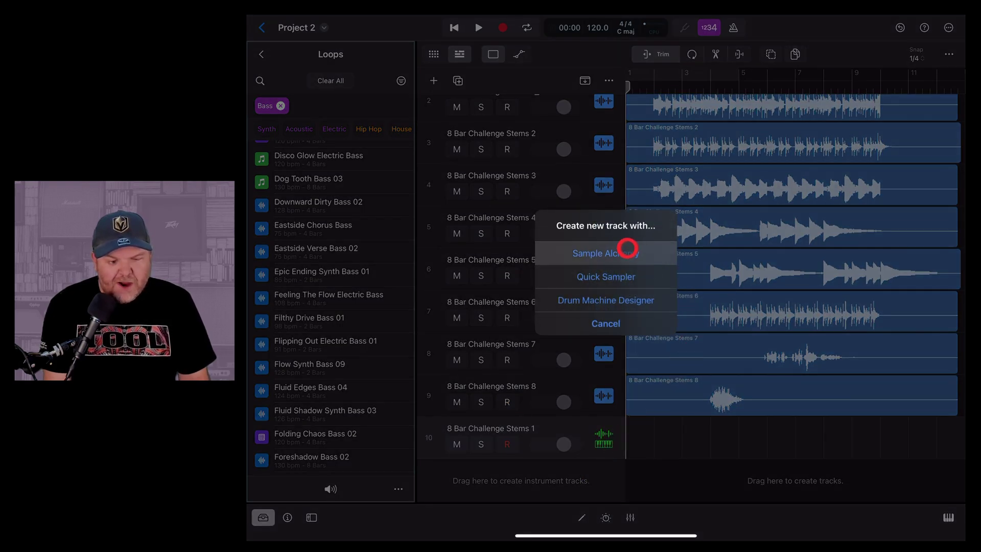
Create the Filthy Drive Bass 01 track as a Sample Alchemy instrument track
{"action": "left_click", "coordinate": [612, 255]}
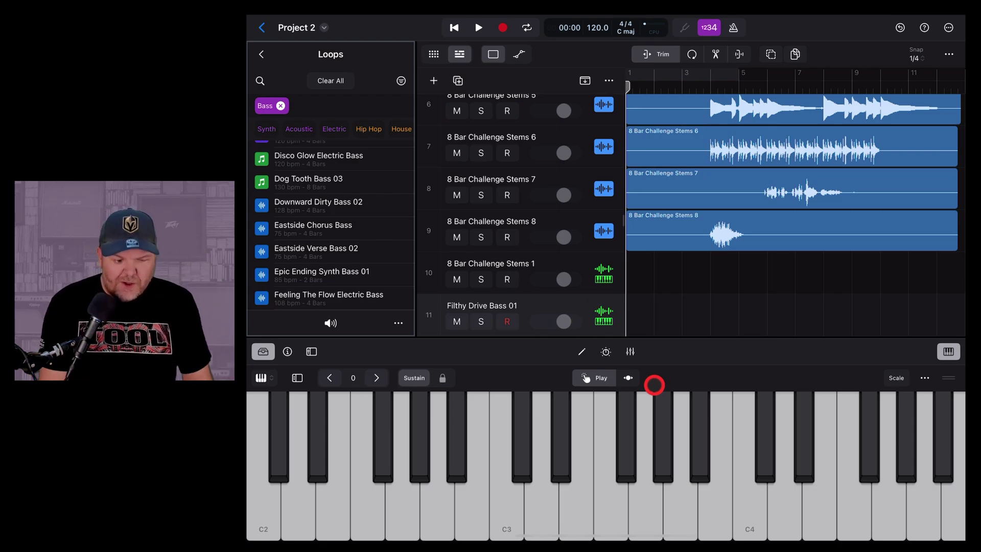
{"action": "scroll", "coordinate": [713, 268], "scroll_direction": "down", "scroll_amount": 3}
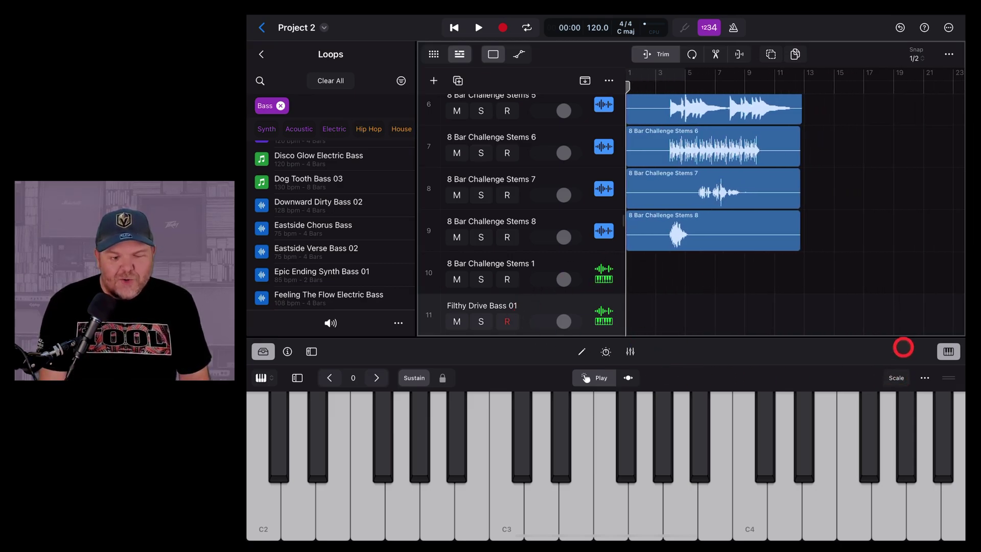
Hide the on-screen piano keyboard to reveal the full track list
{"action": "left_click", "coordinate": [948, 351]}
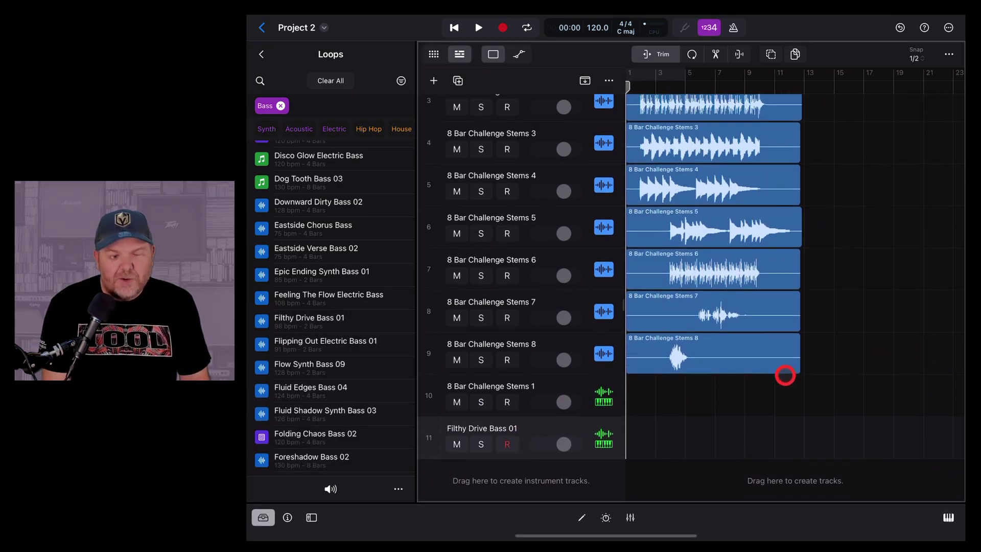